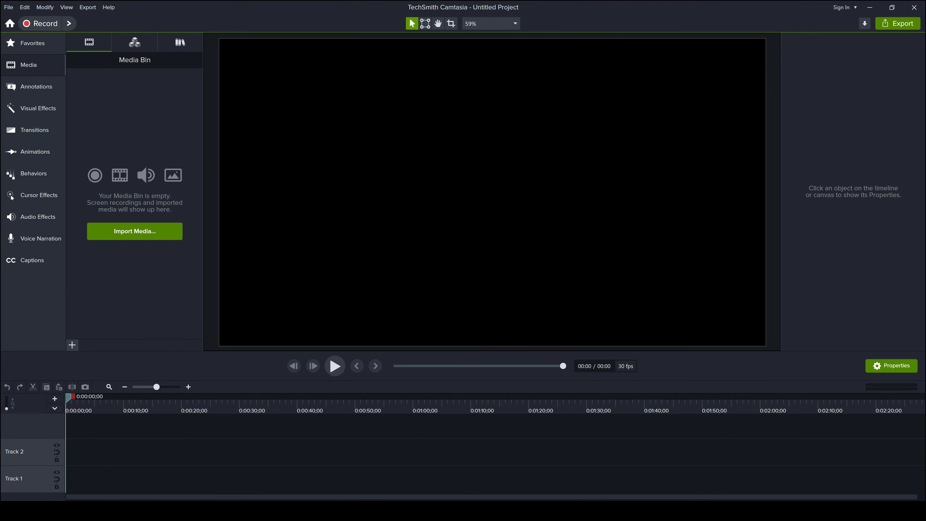
# Place the "tyler1 screams as loud as he can" video from Downloads at the start of Track 1 and enlarge it to 200% to fill the canvas.
pyautogui.moveTo(0, 0); pyautogui.dragTo(607, 60)
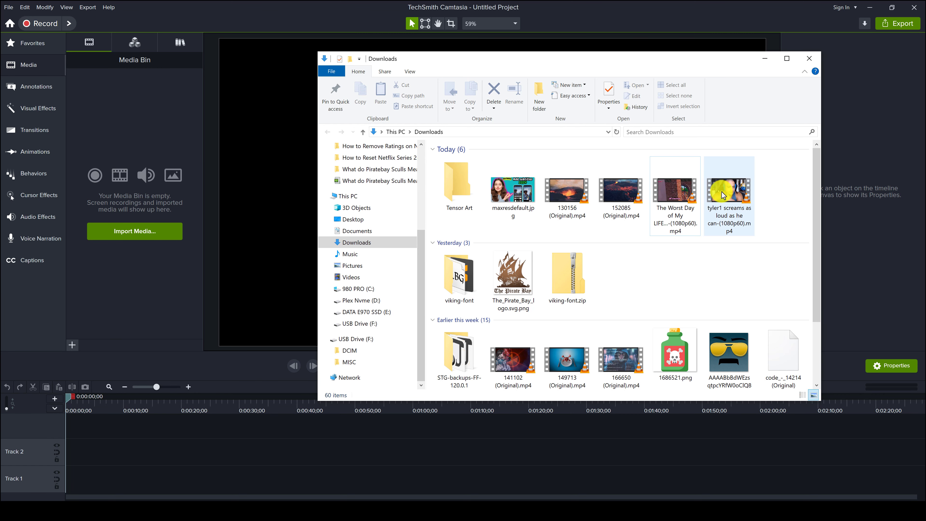
pyautogui.click(724, 196)
pyautogui.moveTo(724, 196); pyautogui.dragTo(86, 461)
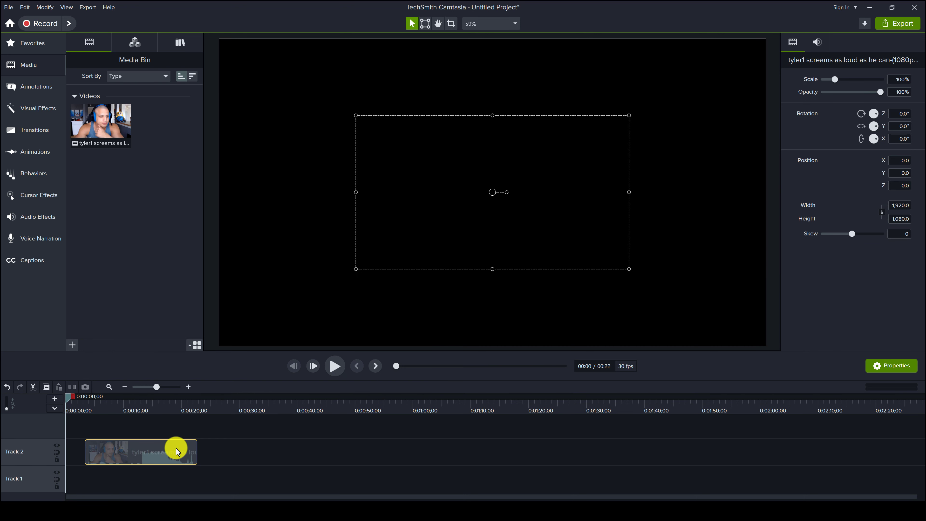
pyautogui.moveTo(176, 447); pyautogui.dragTo(144, 480)
pyautogui.moveTo(356, 269); pyautogui.dragTo(219, 346)
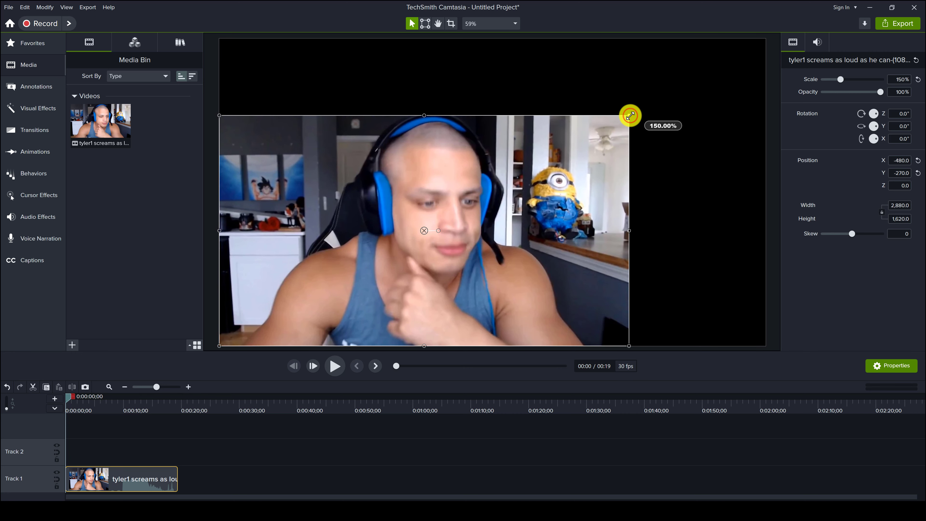
pyautogui.moveTo(630, 116); pyautogui.dragTo(766, 39)
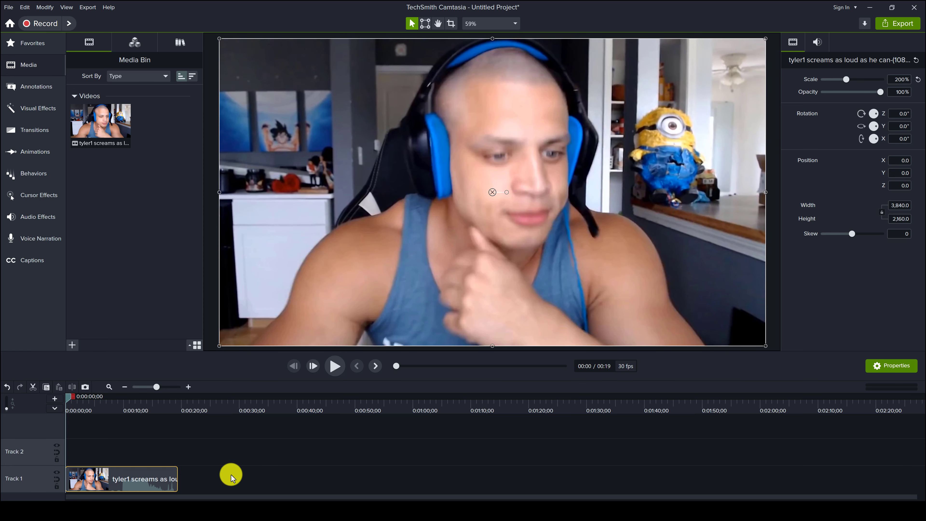
# Separate the audio and video of the clip on Track 1.
pyautogui.click(158, 479)
pyautogui.rightClick(137, 474)
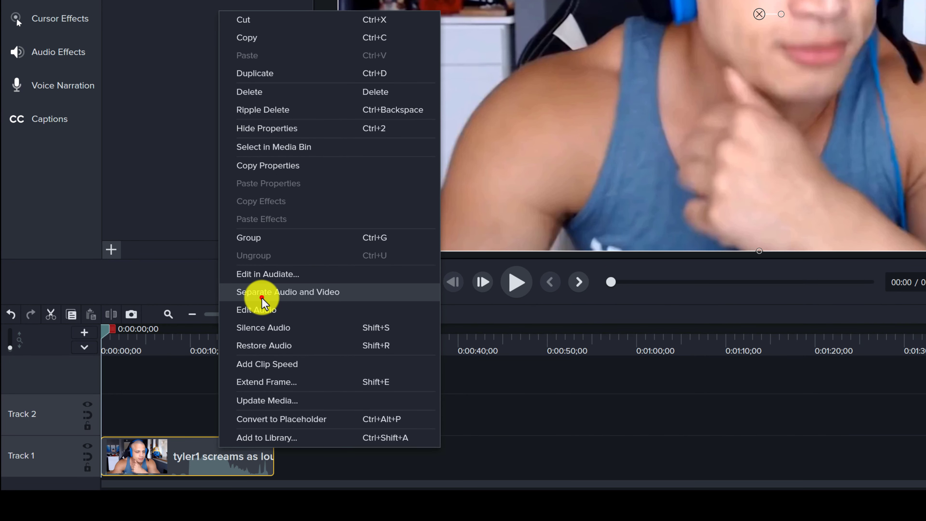
pyautogui.click(262, 298)
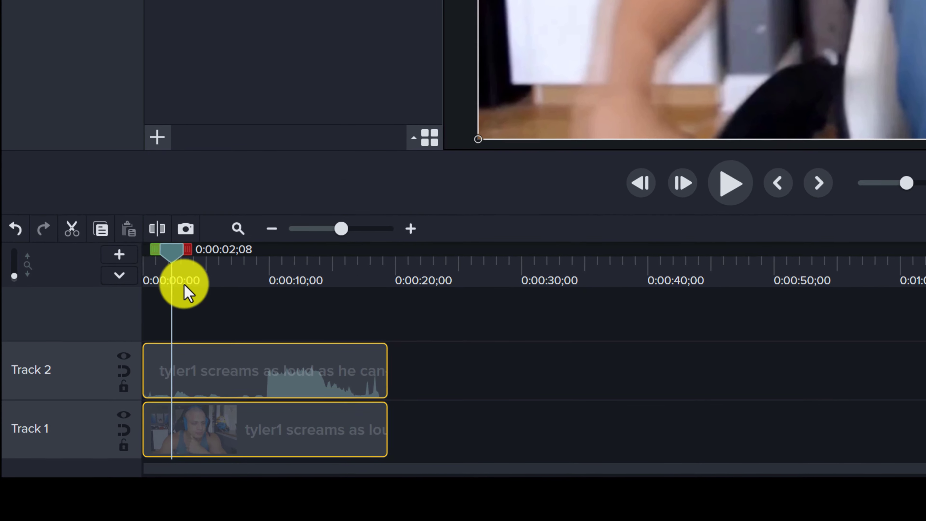
# Split the video and audio clips at 0:00:09;29, where the loud part of the waveform begins.
pyautogui.click(119, 341)
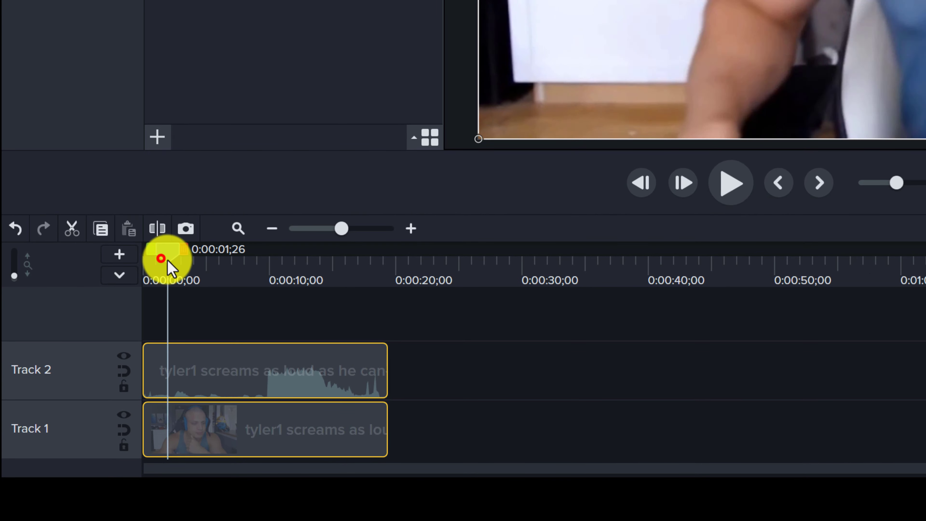
pyautogui.moveTo(169, 261); pyautogui.dragTo(267, 256)
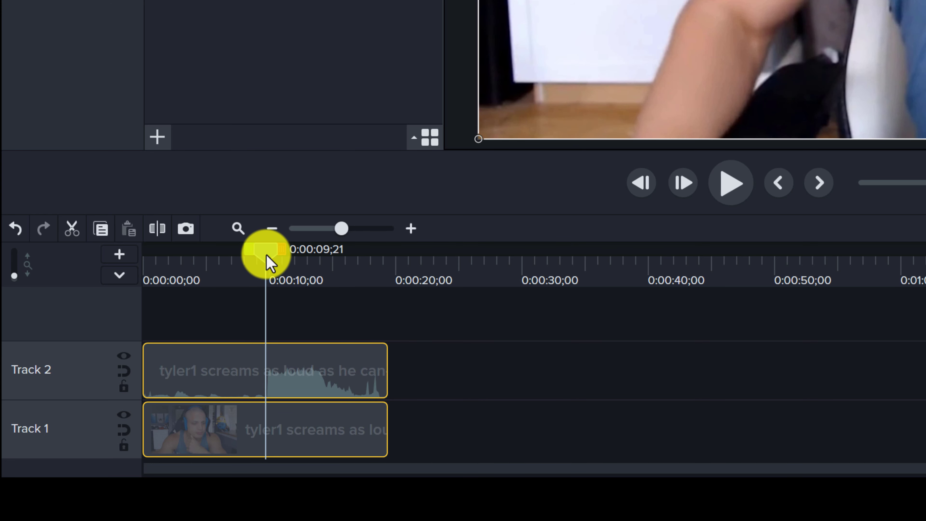
pyautogui.click(411, 228)
pyautogui.click(410, 228)
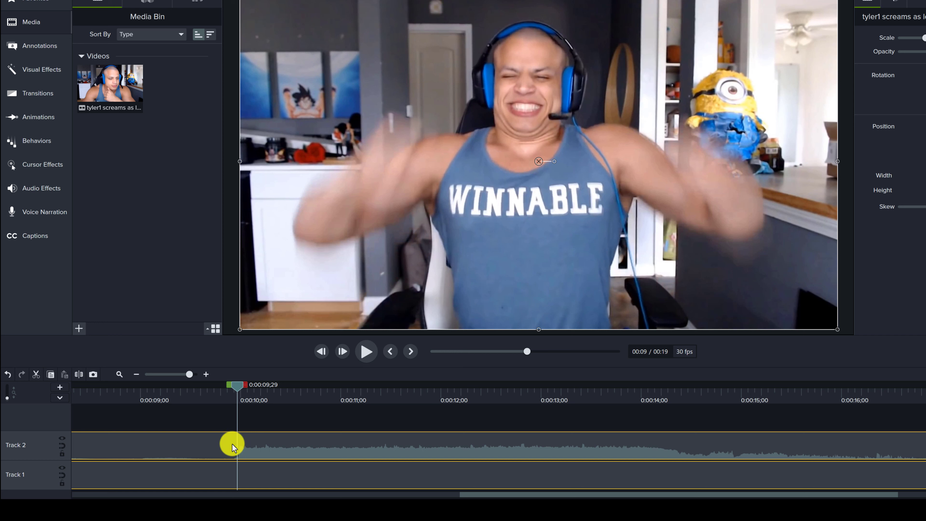
pyautogui.click(195, 424)
# Add a Custom animation to the start of the second video segment on Track 1.
pyautogui.moveTo(237, 386); pyautogui.dragTo(299, 388)
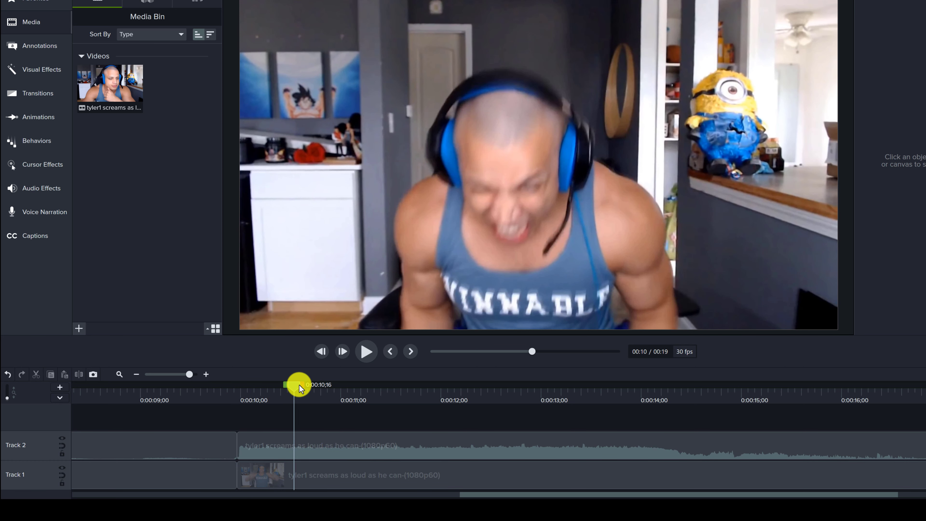
pyautogui.click(206, 374)
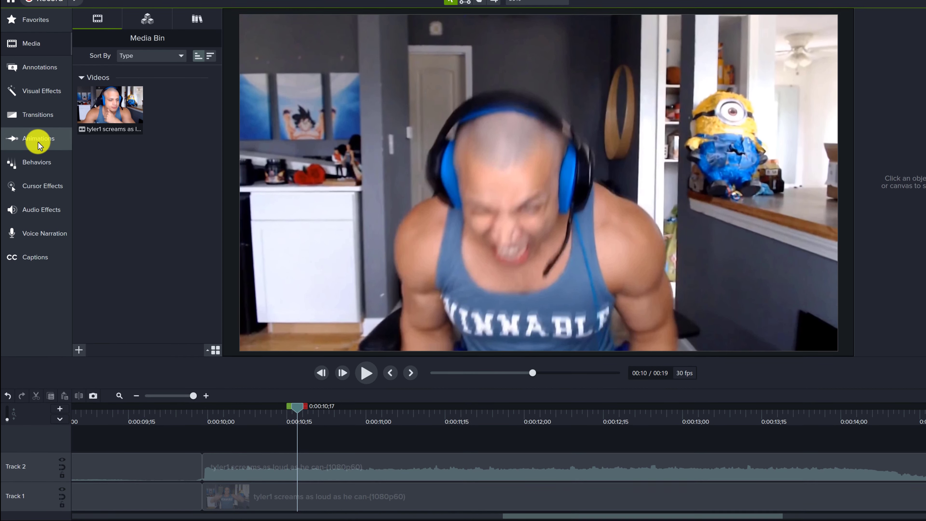
pyautogui.click(38, 145)
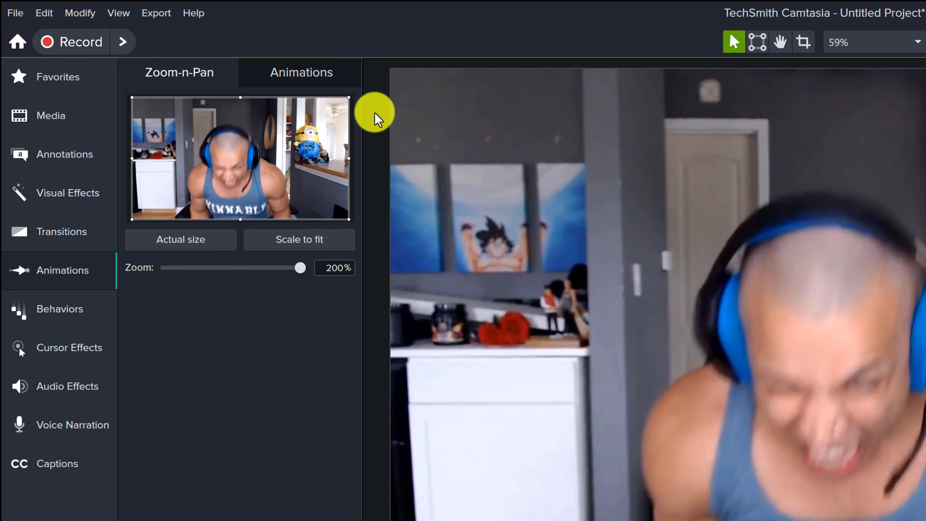
pyautogui.click(302, 73)
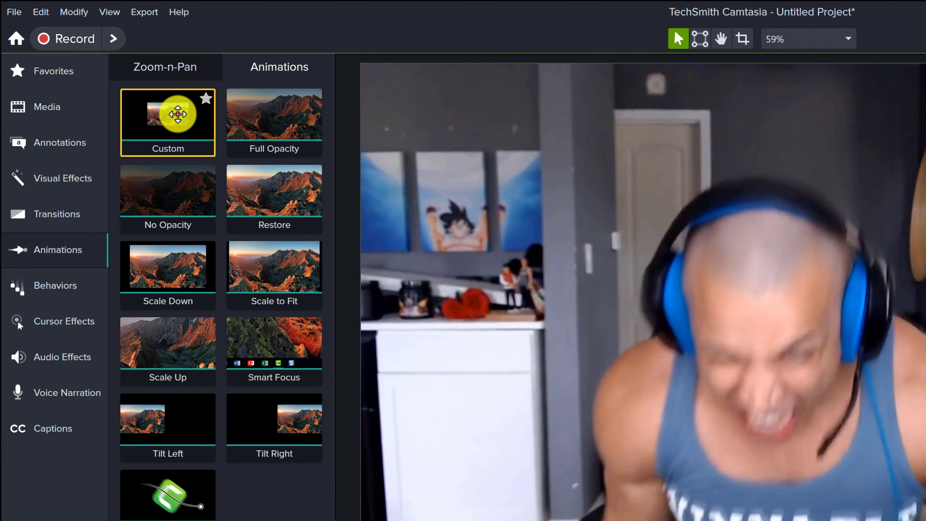
pyautogui.moveTo(178, 114); pyautogui.dragTo(233, 493)
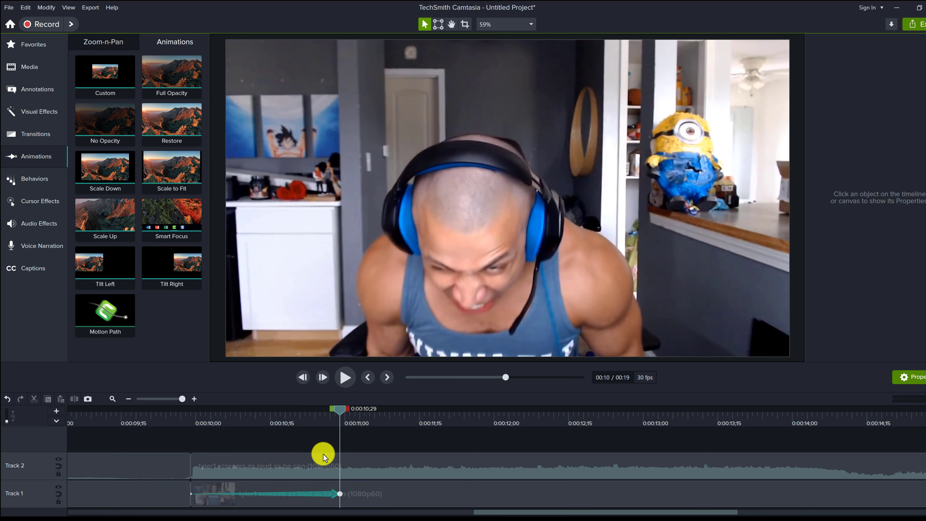
# Set the scale at the animation's end point to 210% and keep the clip centred on the canvas.
pyautogui.click(340, 493)
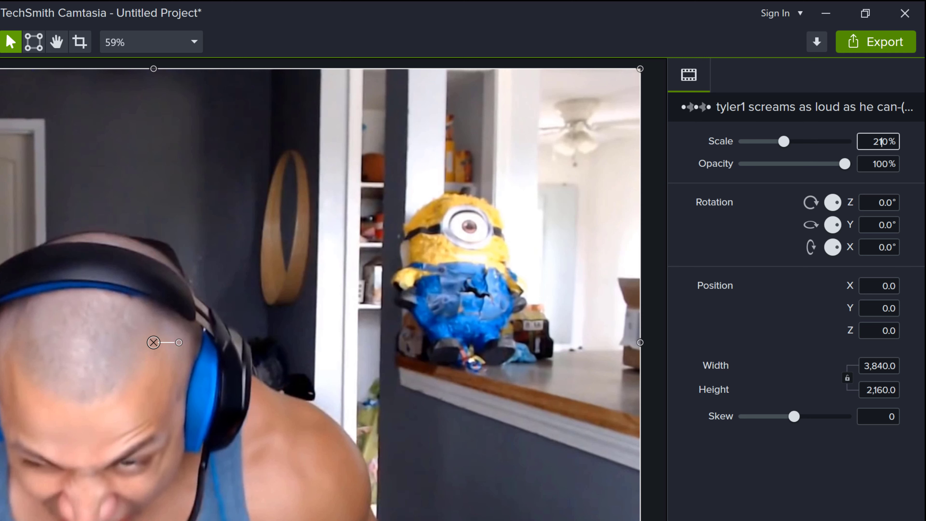
pyautogui.press('Return')
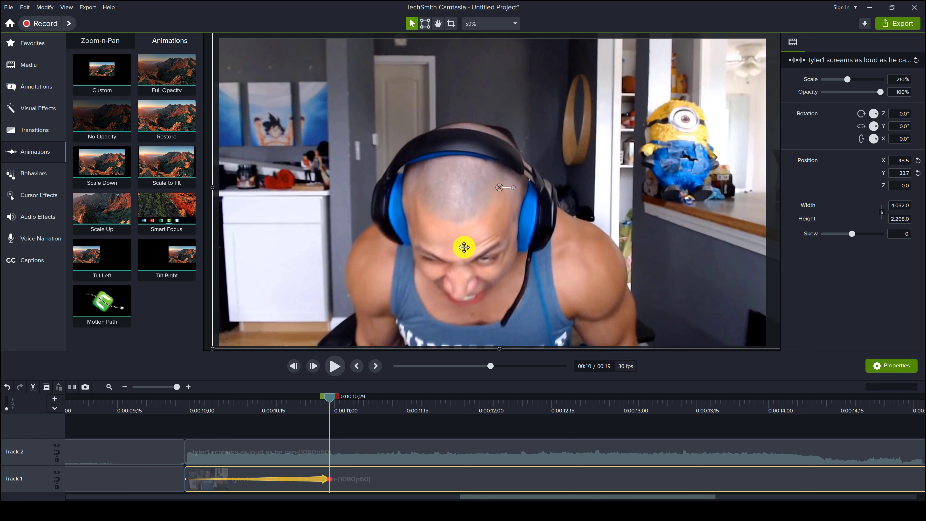
pyautogui.moveTo(464, 247); pyautogui.dragTo(490, 256)
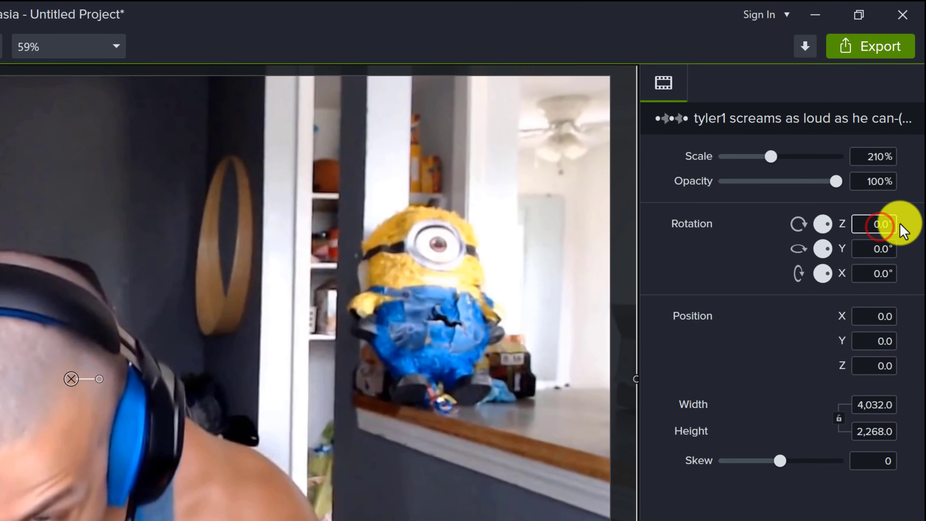
# Set both the Z and Y rotation of the animation's end point to 2°.
pyautogui.click(903, 114)
pyautogui.doubleClick(882, 226)
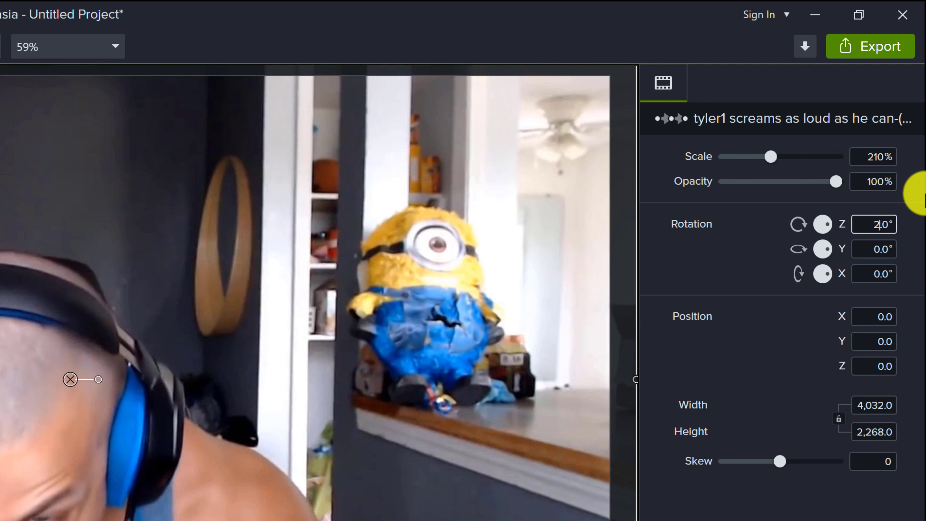
pyautogui.click(882, 252)
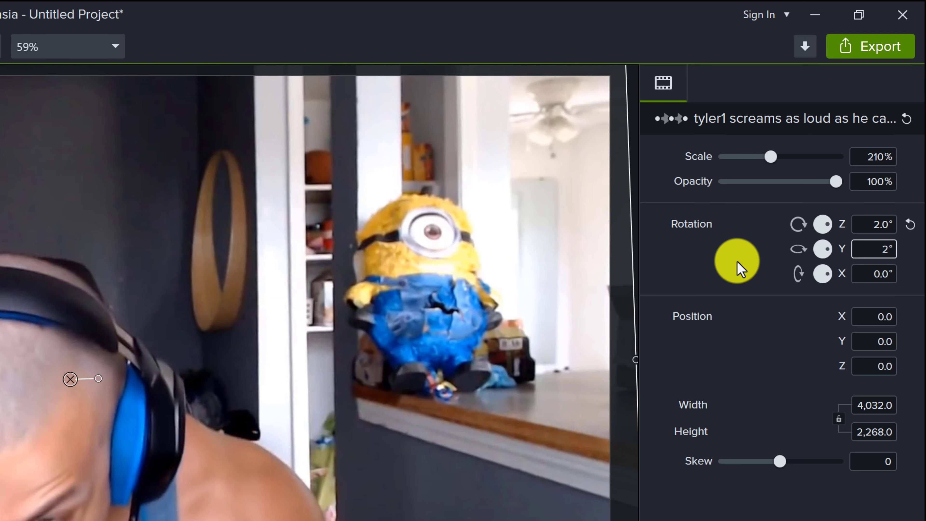
pyautogui.click(740, 269)
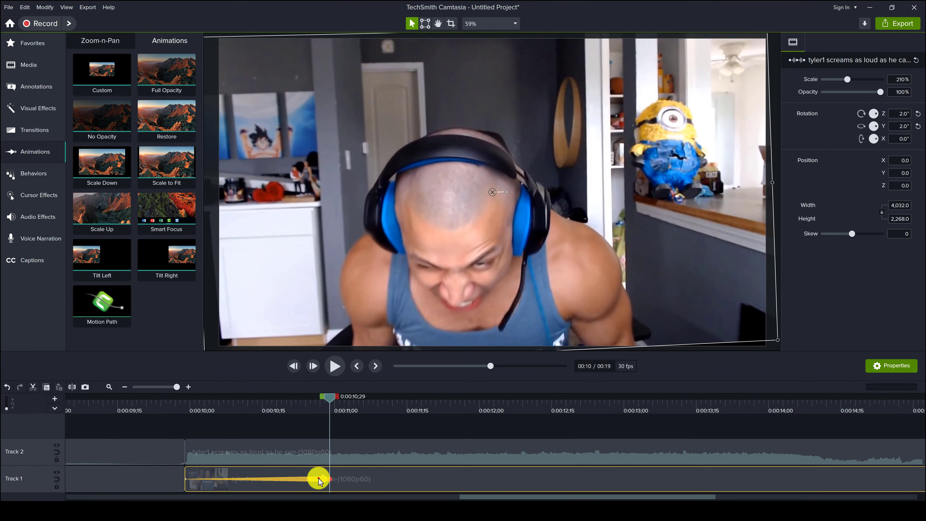
# Copy the animation and paste the duplicate two frames after its end point on the same clip.
pyautogui.hotkey('ctrl', 'c')
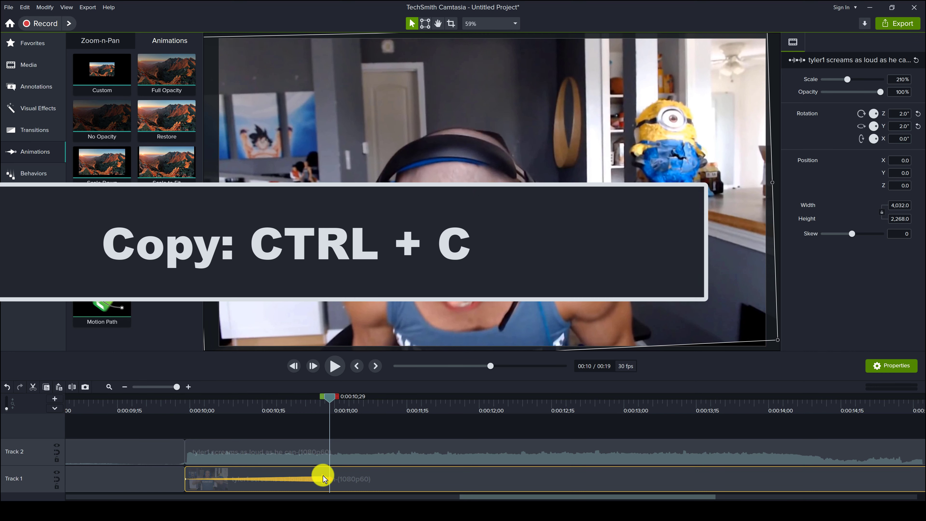
pyautogui.click(315, 367)
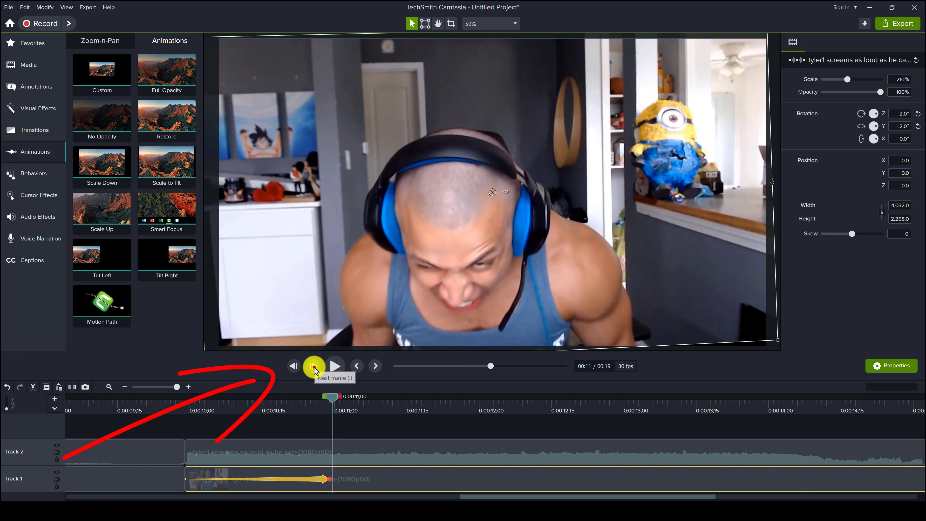
pyautogui.click(315, 367)
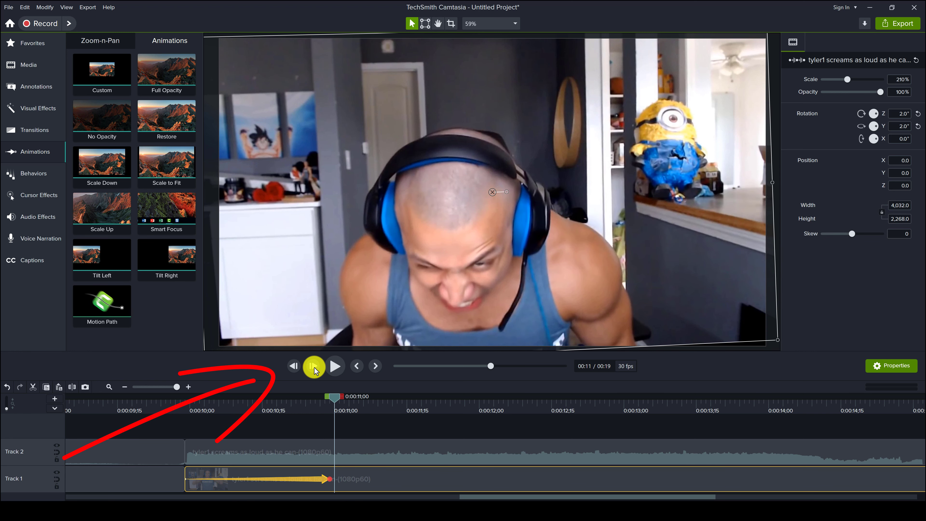
pyautogui.hotkey('ctrl', 'v')
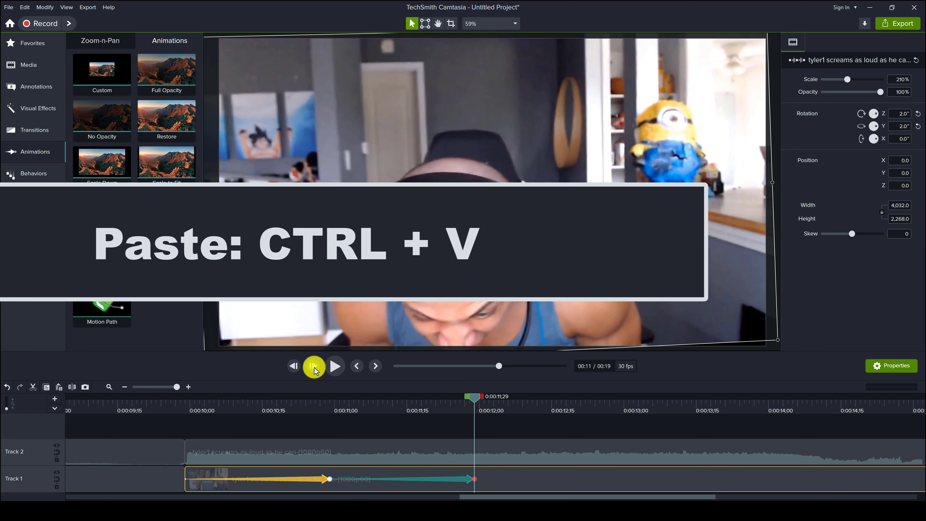
# Set both the Z and Y rotation of the pasted animation's end point to -2°.
pyautogui.click(473, 479)
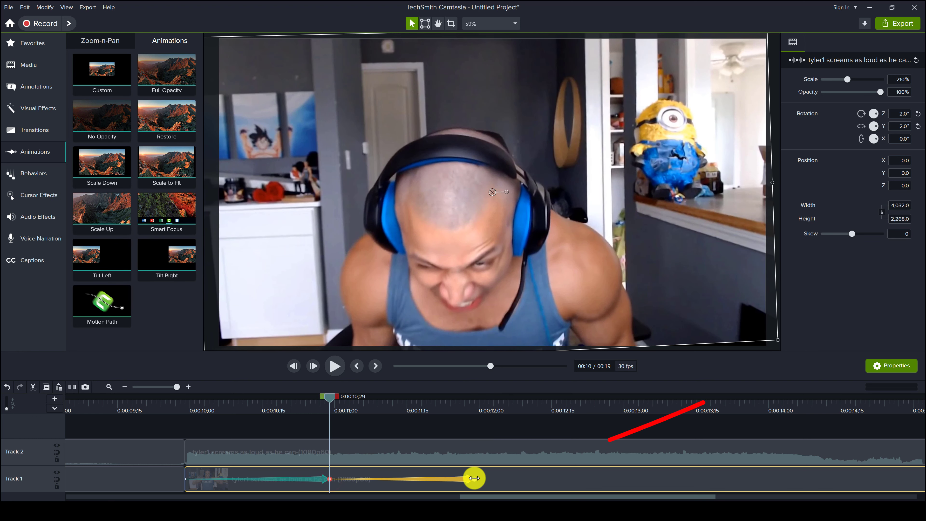
pyautogui.click(474, 478)
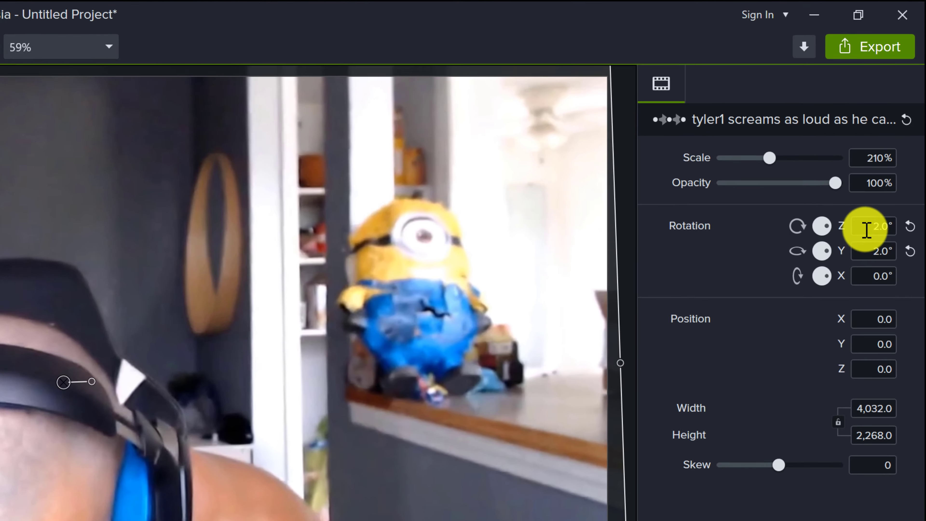
pyautogui.click(867, 229)
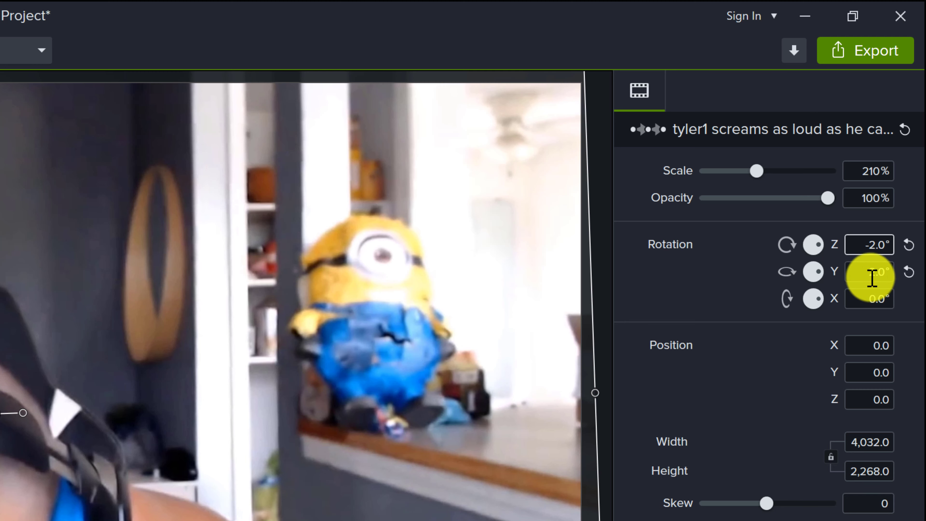
pyautogui.click(864, 272)
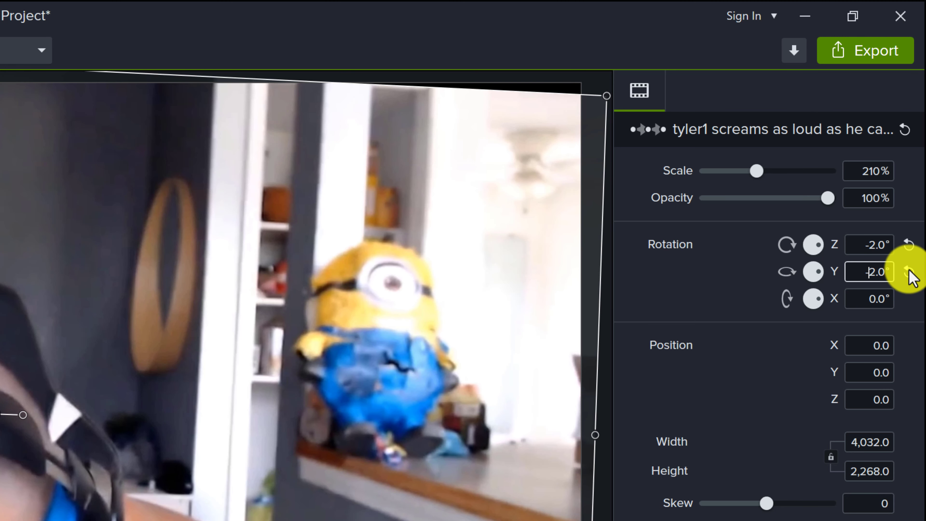
pyautogui.click(768, 373)
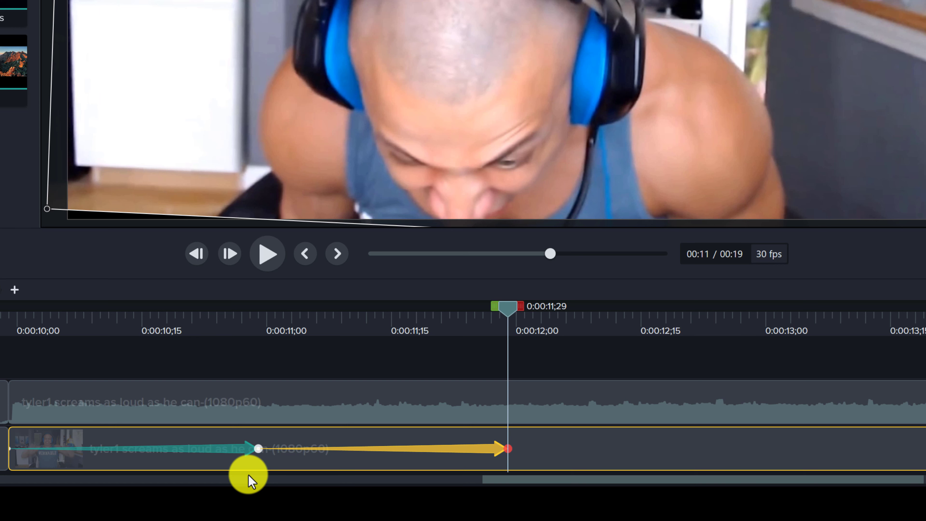
# Shorten the first animation so that it ends at 0:00:10;00, right after the split.
pyautogui.click(257, 449)
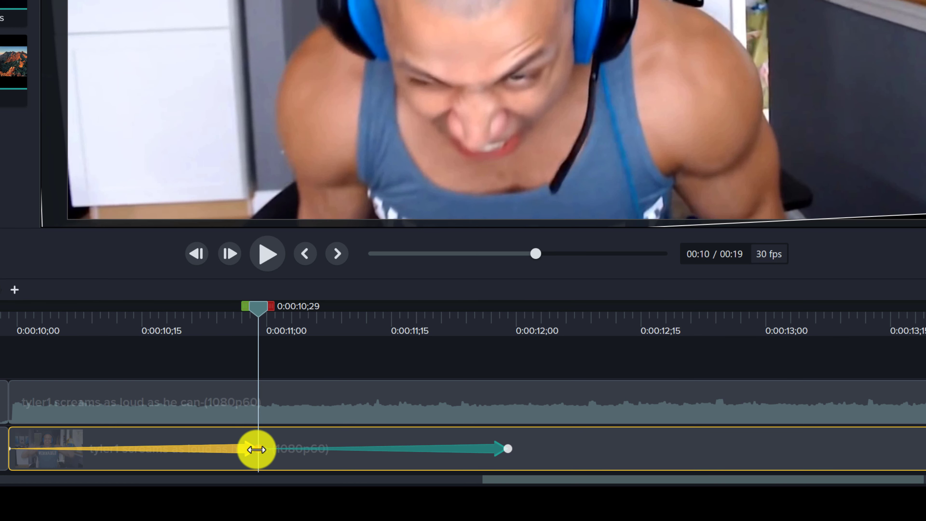
pyautogui.moveTo(257, 450); pyautogui.dragTo(16, 296)
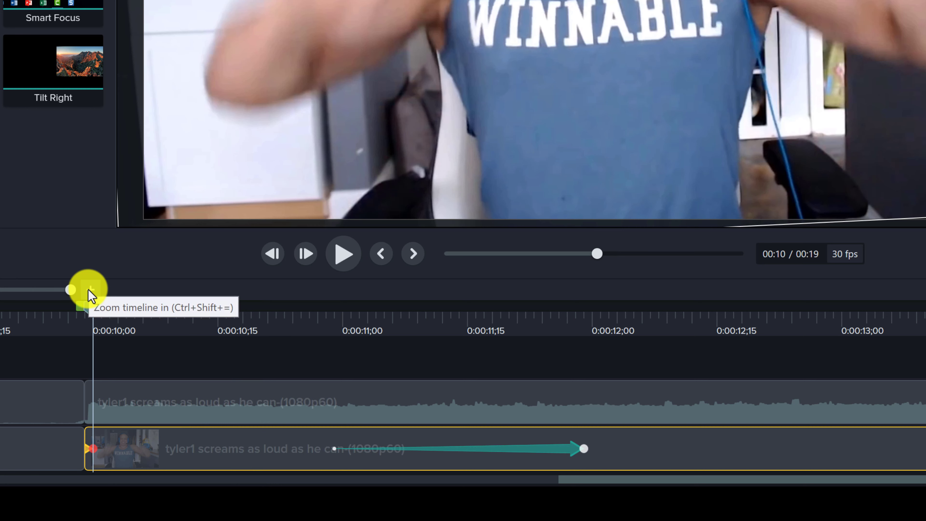
pyautogui.click(90, 290)
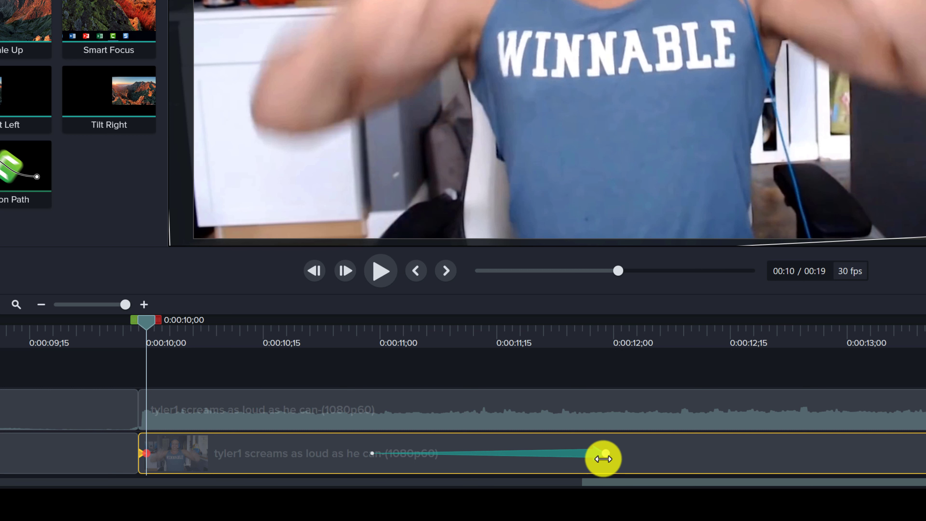
# Shorten the second animation and place it directly after the first one, ending at 0:00:10;01.
pyautogui.moveTo(604, 453); pyautogui.dragTo(147, 455)
pyautogui.click(372, 454)
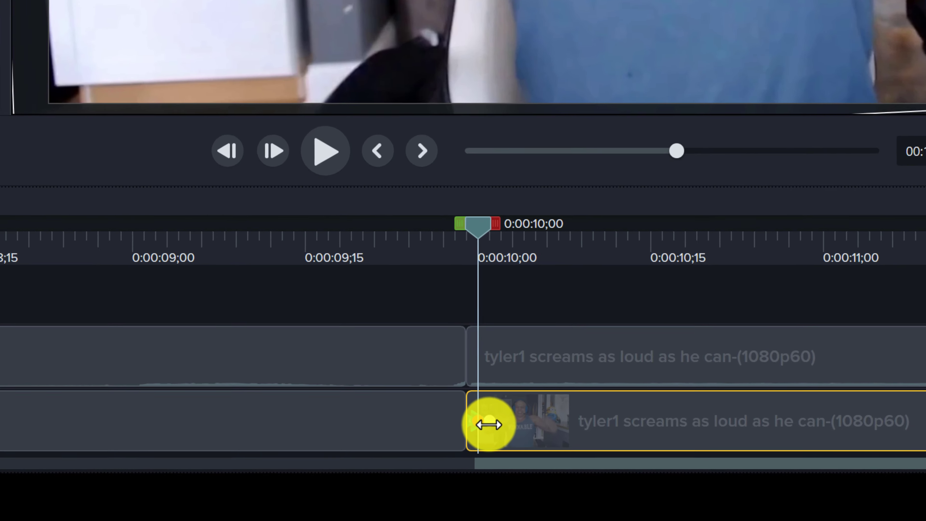
pyautogui.click(491, 456)
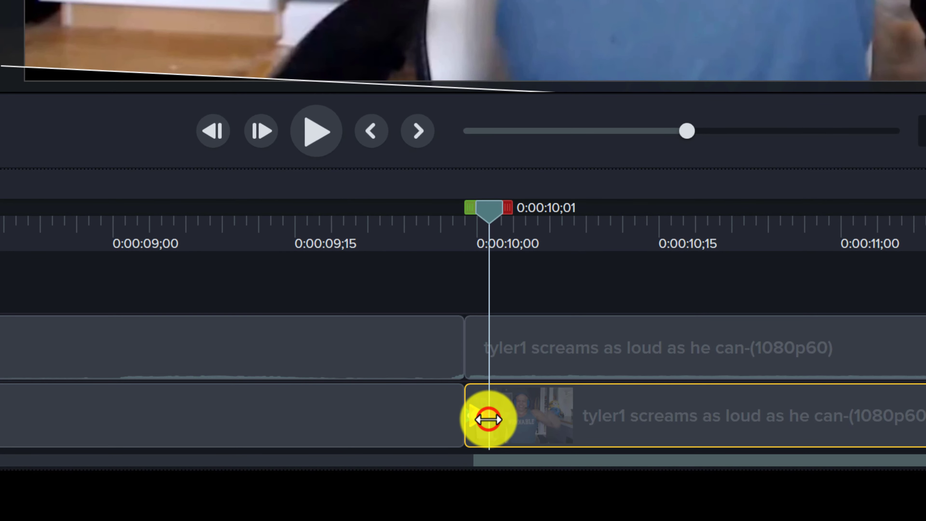
pyautogui.click(470, 416)
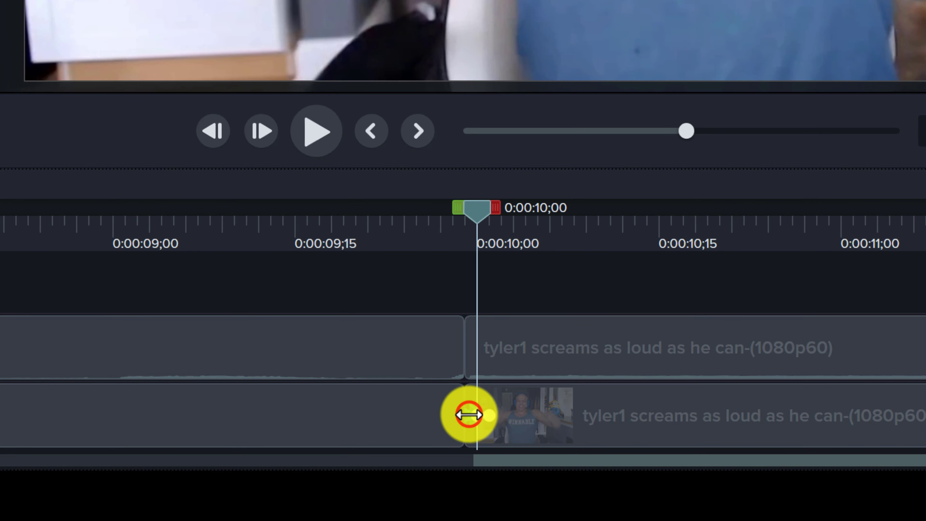
# Copy the two short animations at the start of the loud clip and paste them repeatedly, frame by frame, up to 0:00:12;05.
pyautogui.click(477, 415)
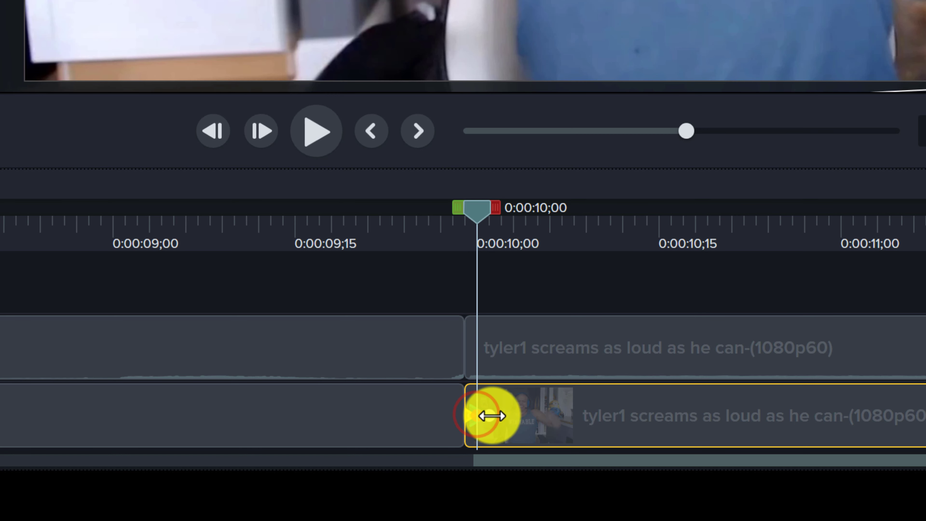
pyautogui.click(492, 416)
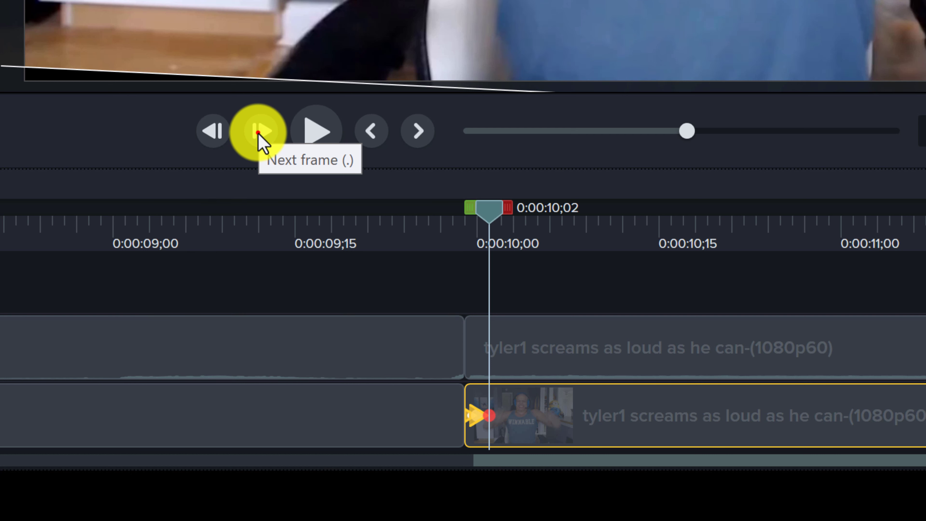
pyautogui.click(259, 137)
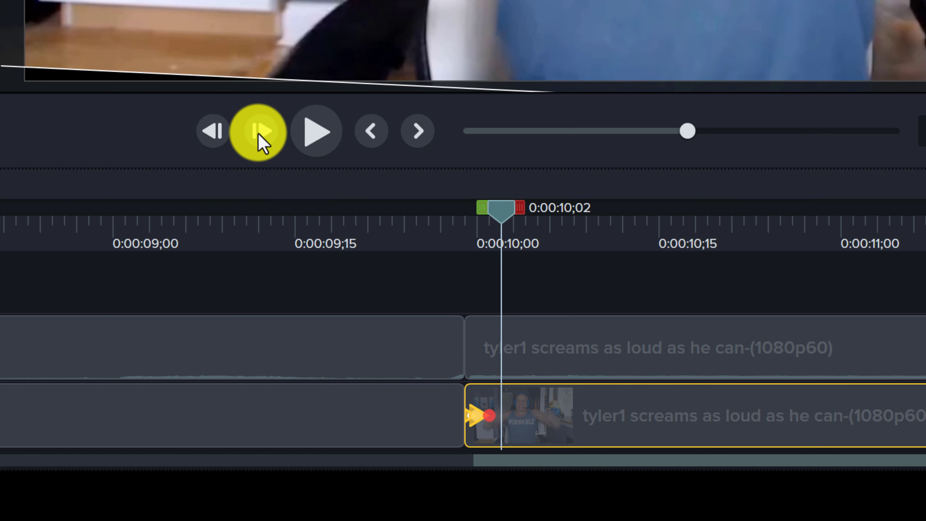
pyautogui.click(260, 135)
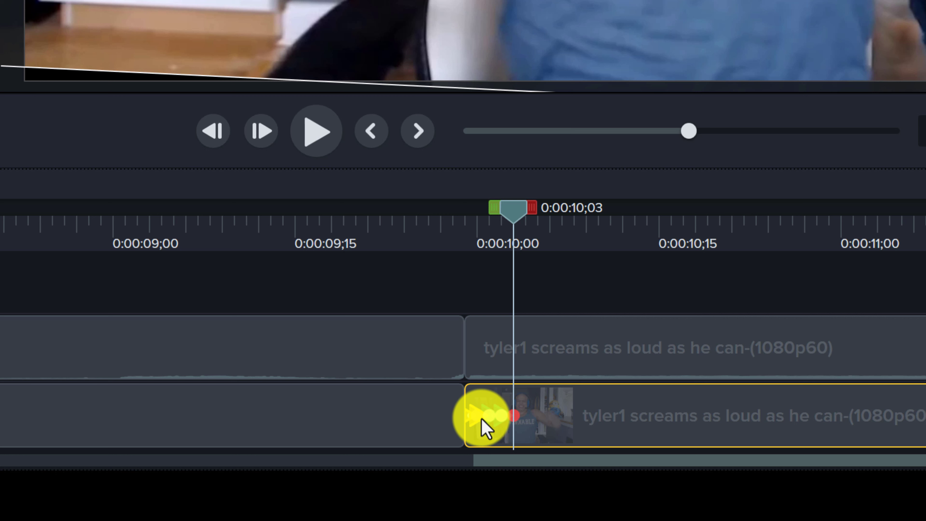
pyautogui.click(263, 139)
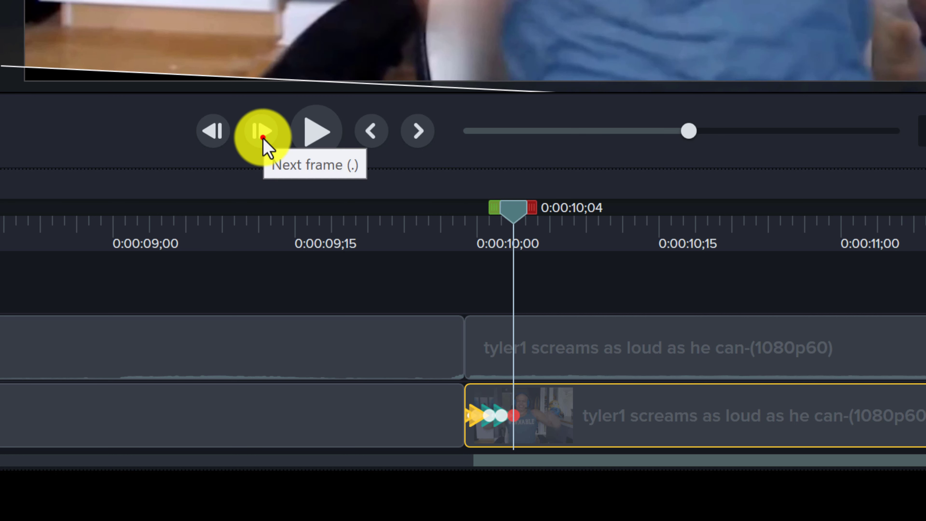
pyautogui.click(264, 138)
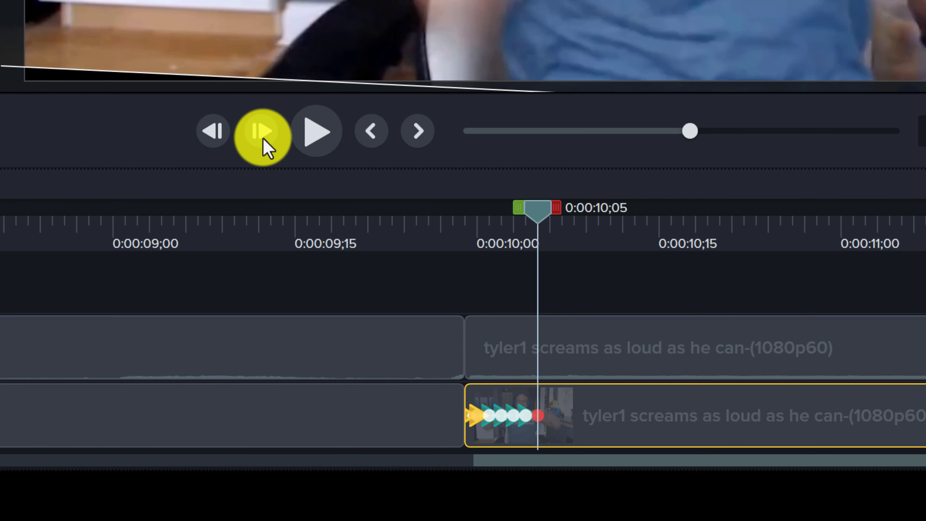
pyautogui.click(264, 138)
pyautogui.click(263, 138)
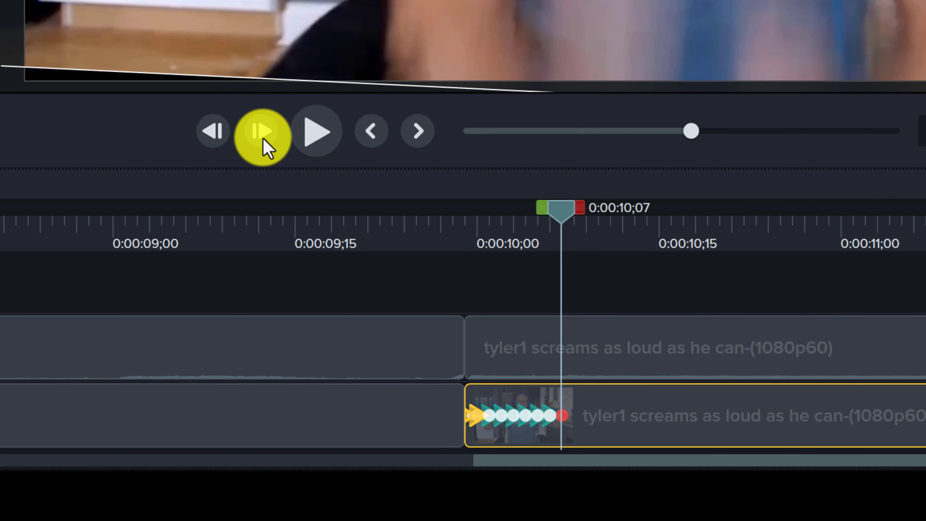
pyautogui.click(263, 138)
pyautogui.click(263, 138)
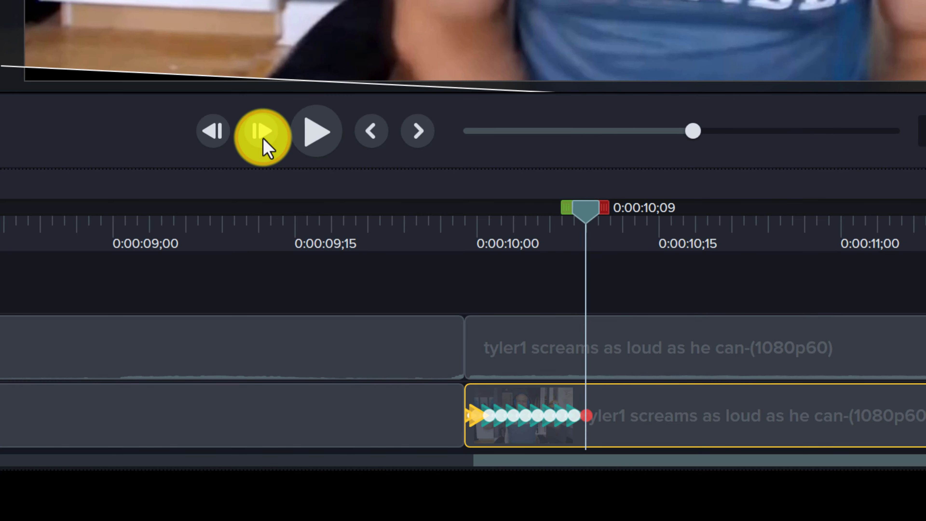
pyautogui.click(264, 138)
pyautogui.click(263, 139)
pyautogui.click(263, 138)
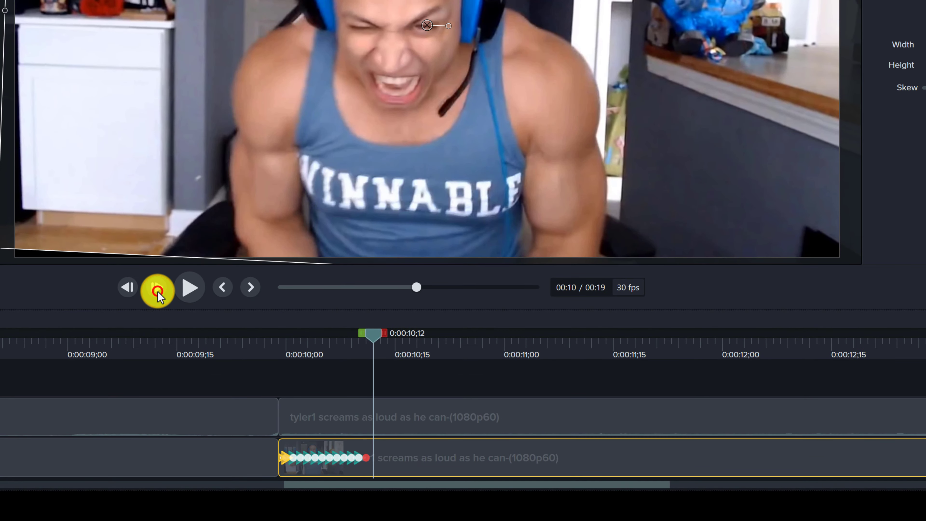
pyautogui.click(158, 291)
pyautogui.click(158, 291)
pyautogui.click(158, 291)
pyautogui.click(158, 291)
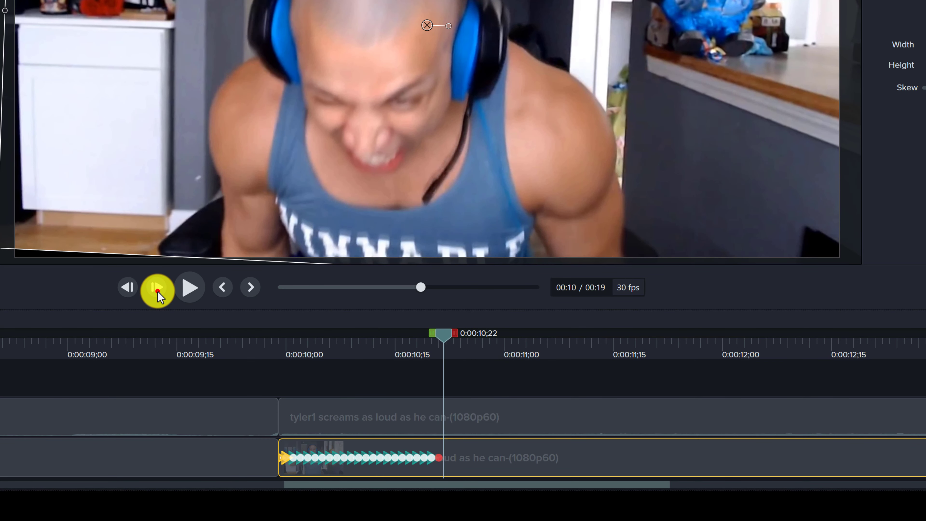
pyautogui.click(158, 291)
pyautogui.click(158, 291)
pyautogui.click(158, 292)
pyautogui.click(158, 292)
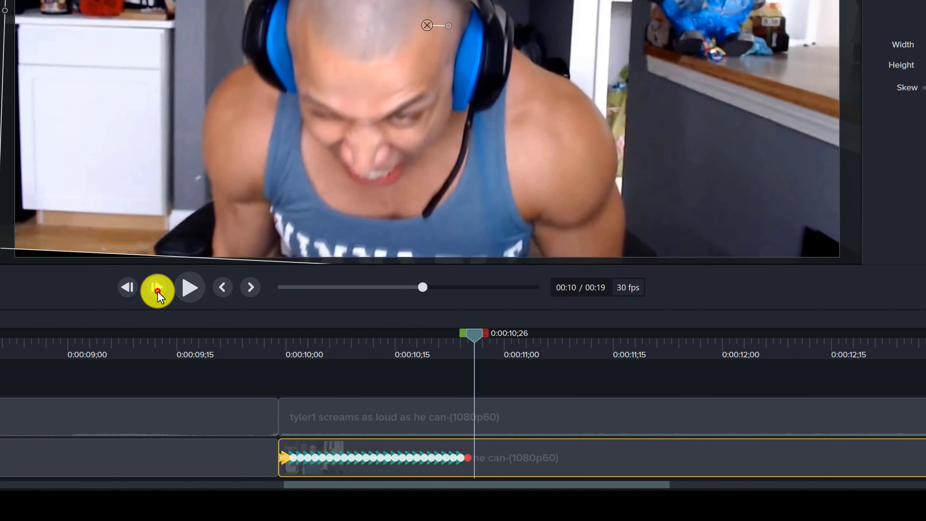
pyautogui.click(158, 291)
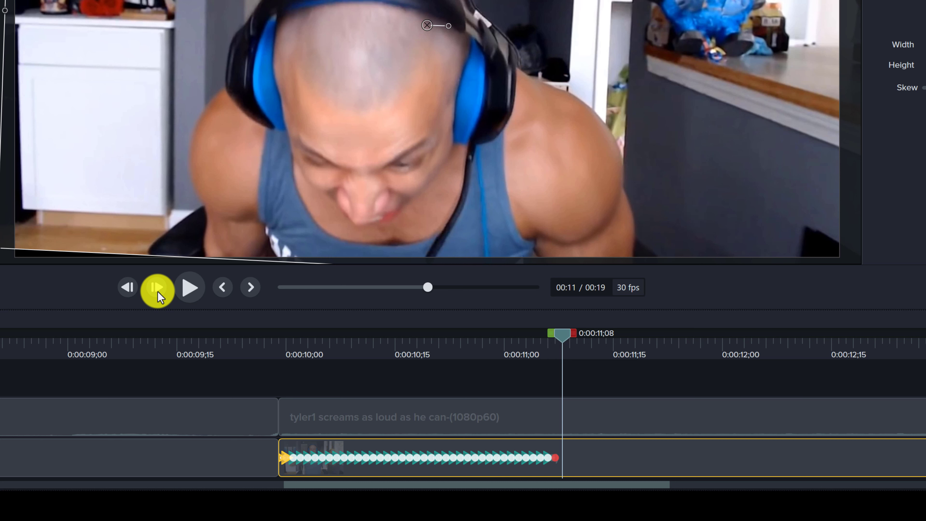
pyautogui.click(158, 291)
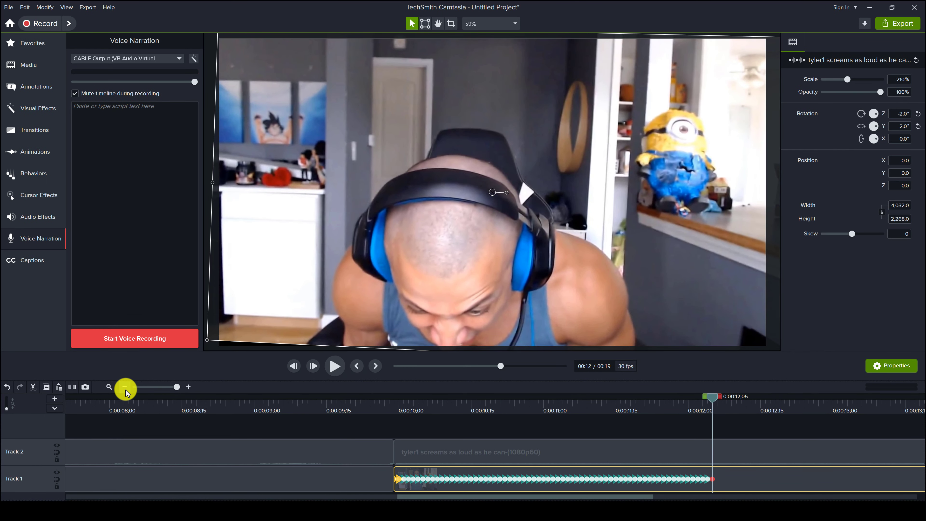
# Play the video from 0:00:06;00 through the pasted animations to preview the camera shake.
pyautogui.click(125, 387)
pyautogui.click(125, 387)
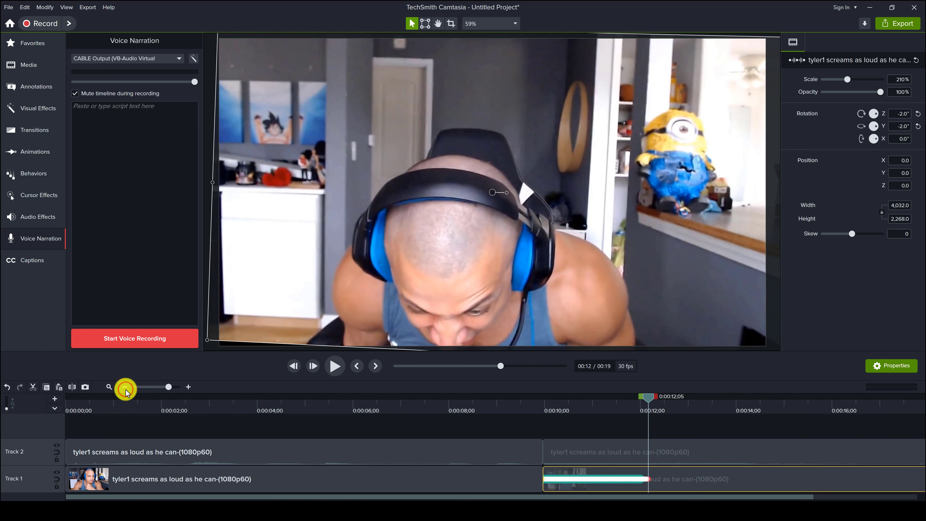
pyautogui.click(125, 387)
pyautogui.moveTo(368, 397); pyautogui.dragTo(218, 397)
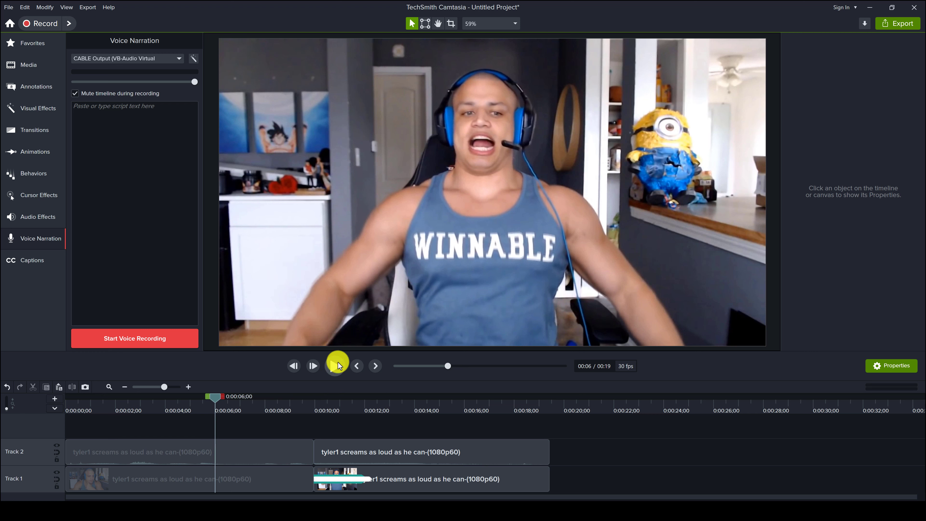
pyautogui.click(337, 363)
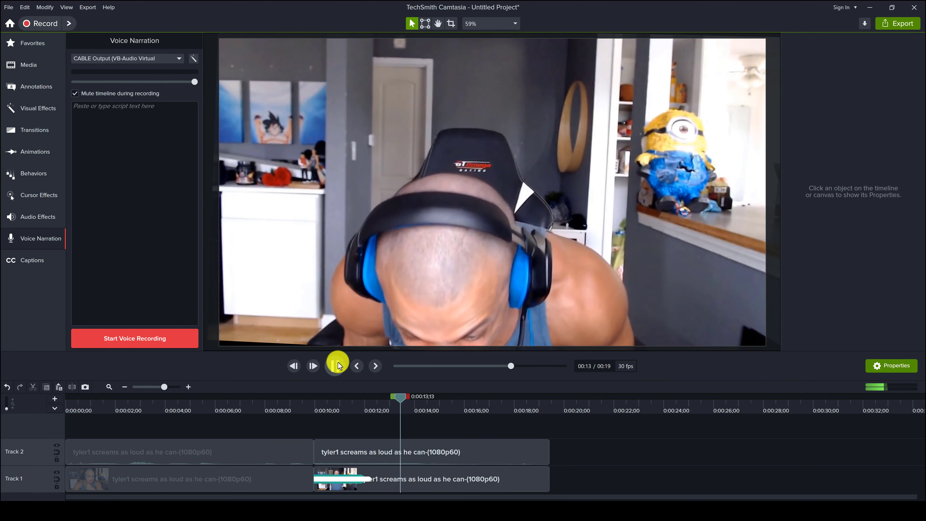
pyautogui.click(338, 363)
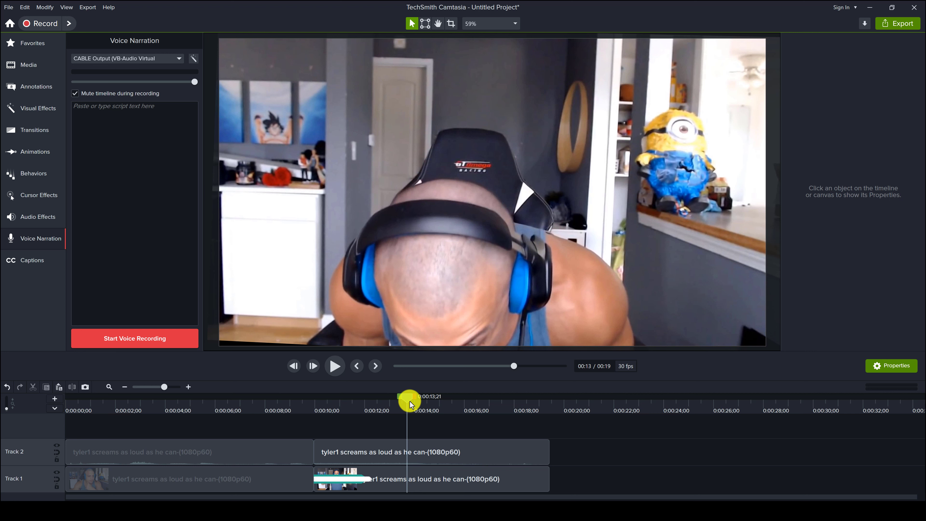
# Split the clips on both tracks at 0:00:16;09, where the loud part ends.
pyautogui.moveTo(410, 401); pyautogui.dragTo(471, 403)
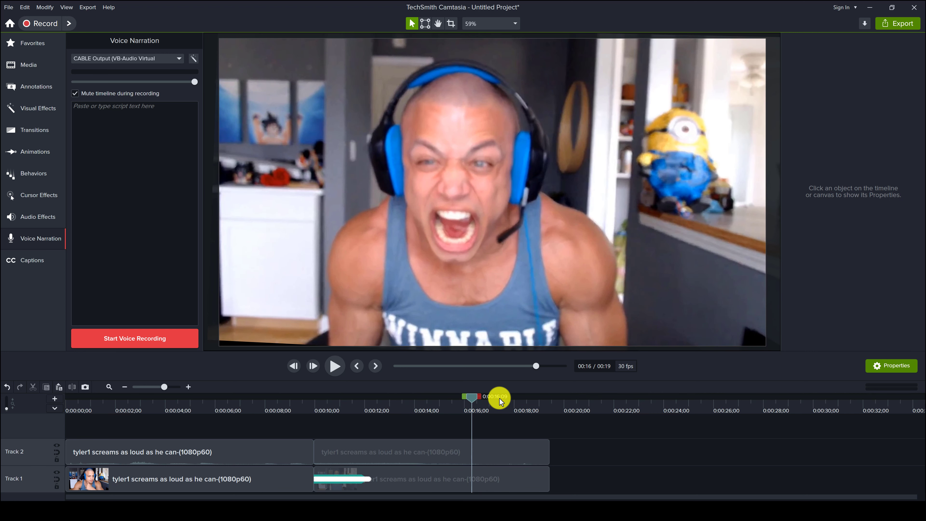
pyautogui.press('s')
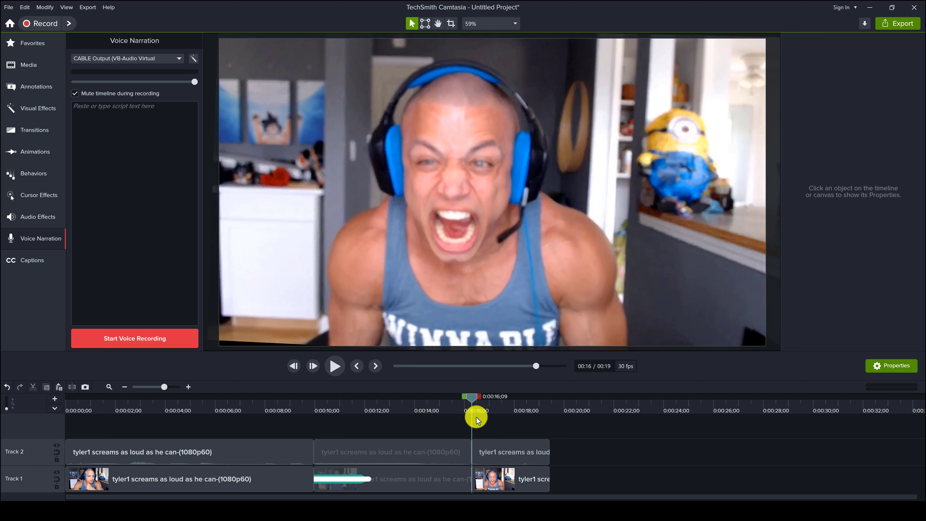
pyautogui.moveTo(472, 398); pyautogui.dragTo(450, 397)
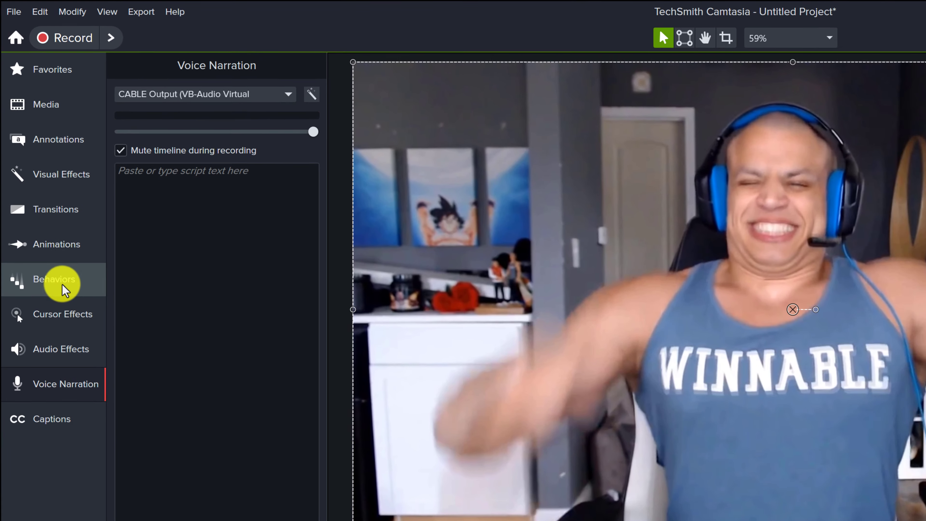
# Apply the Jump And Fall behavior to the loud middle clip on Track 1.
pyautogui.click(62, 290)
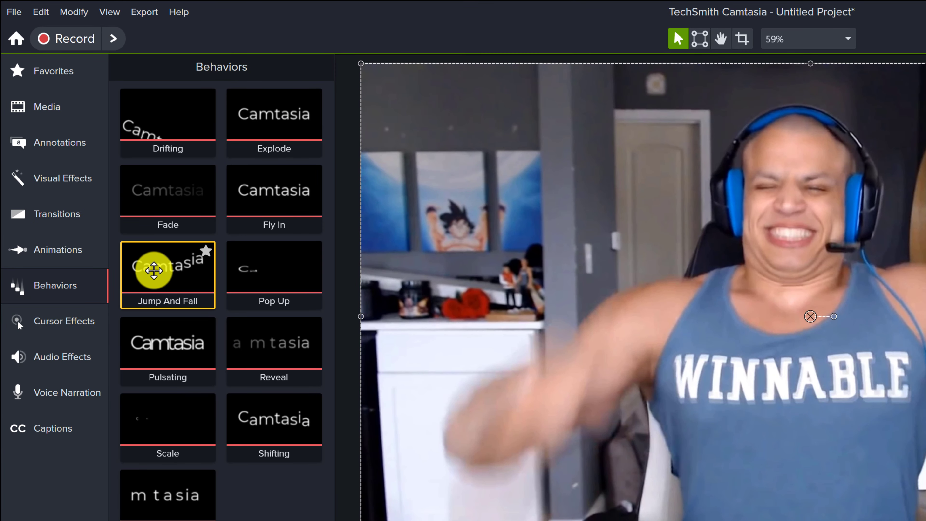
pyautogui.moveTo(154, 271); pyautogui.dragTo(159, 273)
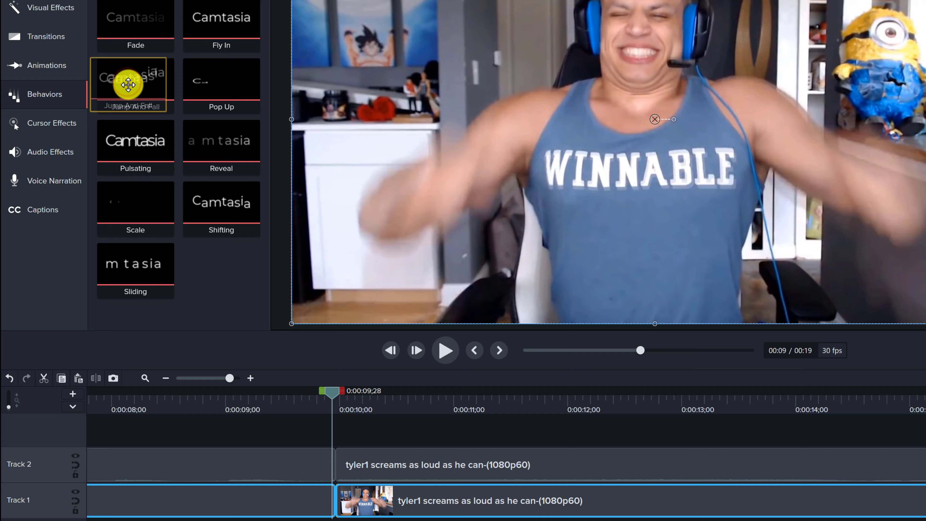
pyautogui.moveTo(128, 85); pyautogui.dragTo(379, 485)
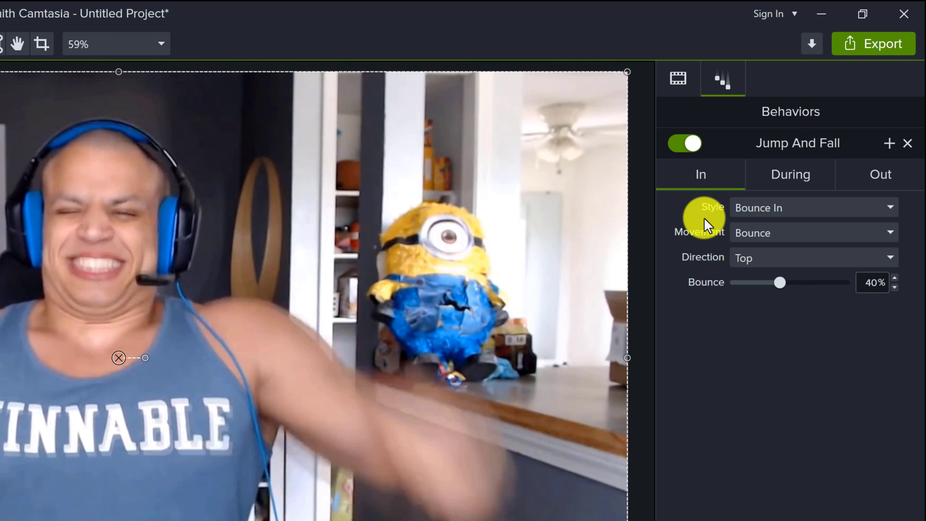
# Set both the In and Out styles of the Jump And Fall behavior to None.
pyautogui.click(763, 209)
pyautogui.click(715, 223)
pyautogui.click(762, 208)
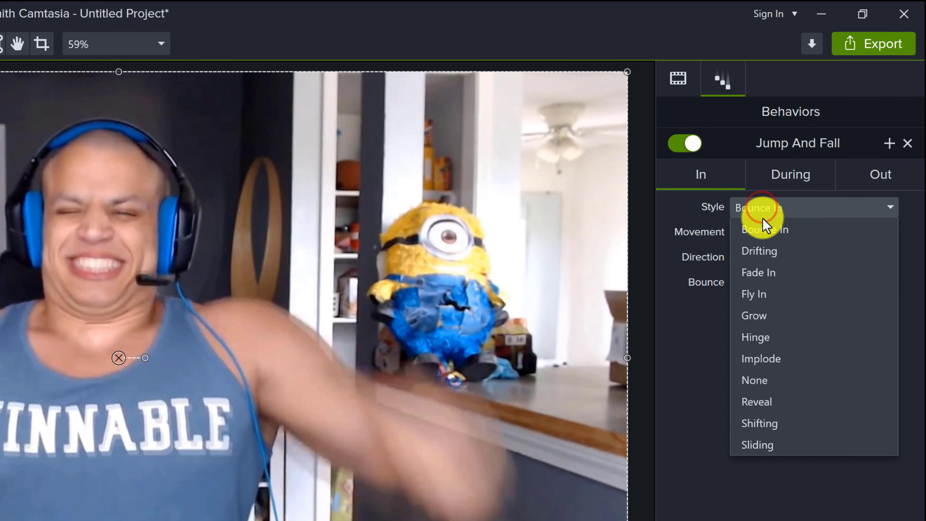
pyautogui.click(768, 382)
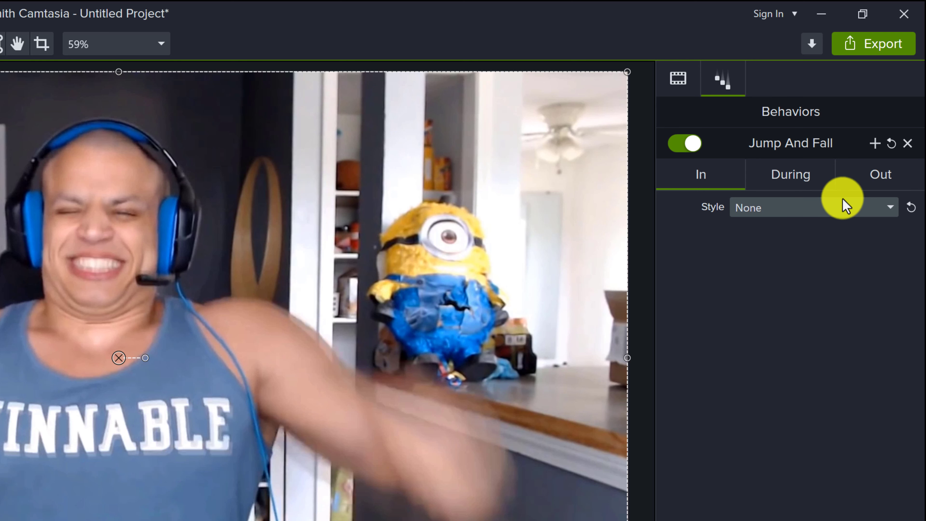
pyautogui.click(878, 178)
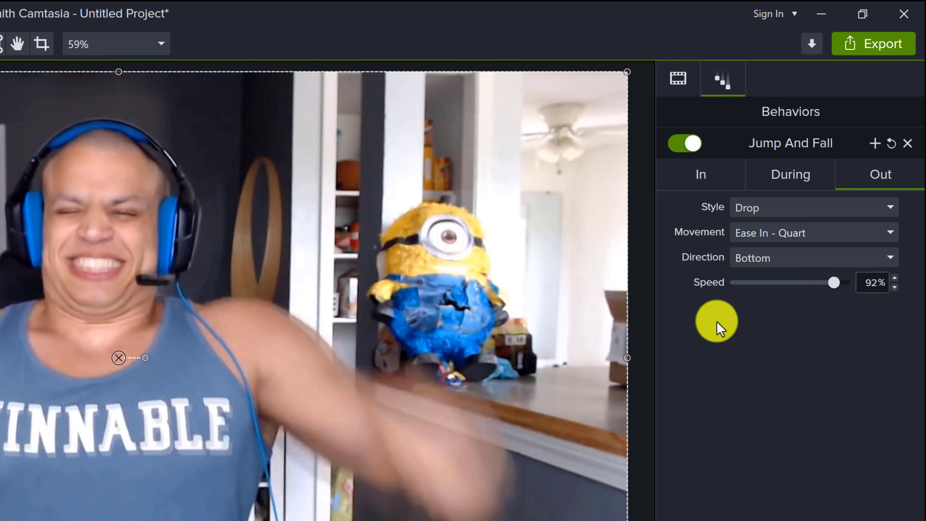
pyautogui.click(796, 208)
pyautogui.click(759, 358)
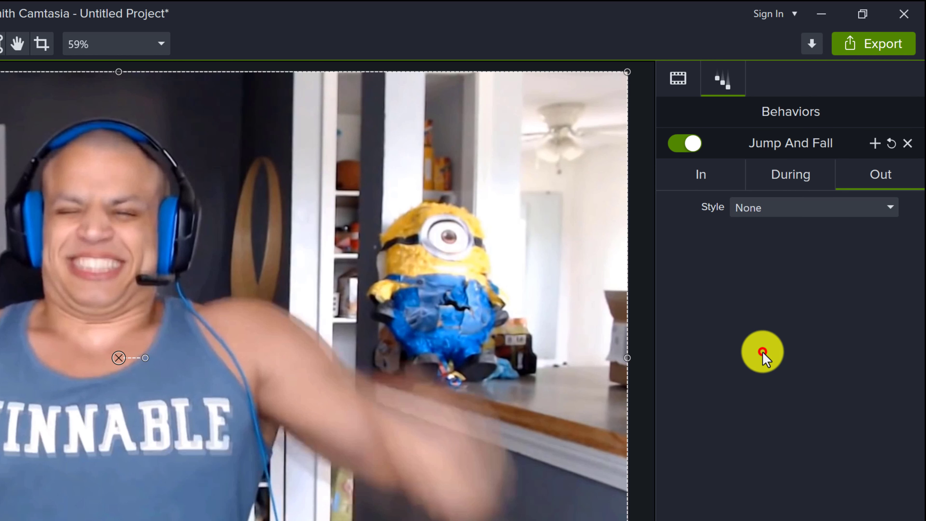
# Set the behavior's During phase to a loop time of 0.10 s and a delay of 0.00 s.
pyautogui.click(793, 177)
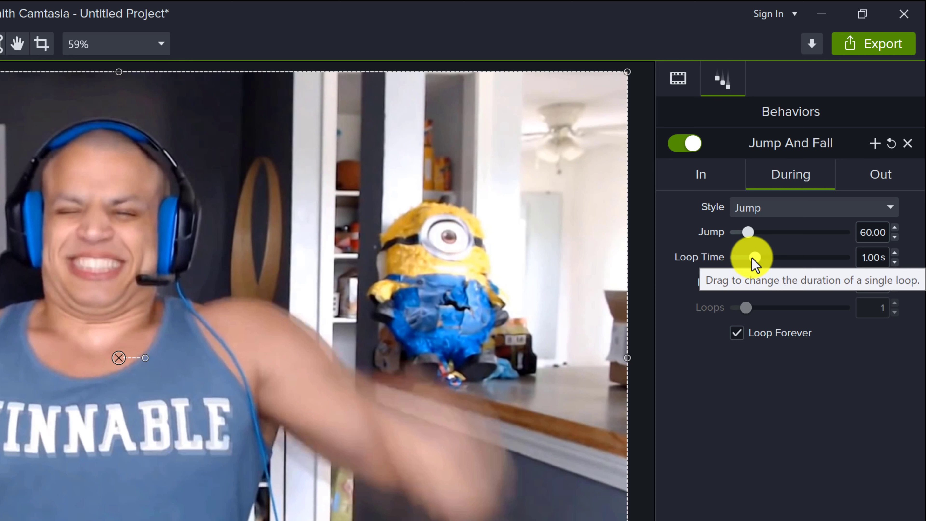
pyautogui.moveTo(753, 258); pyautogui.dragTo(716, 263)
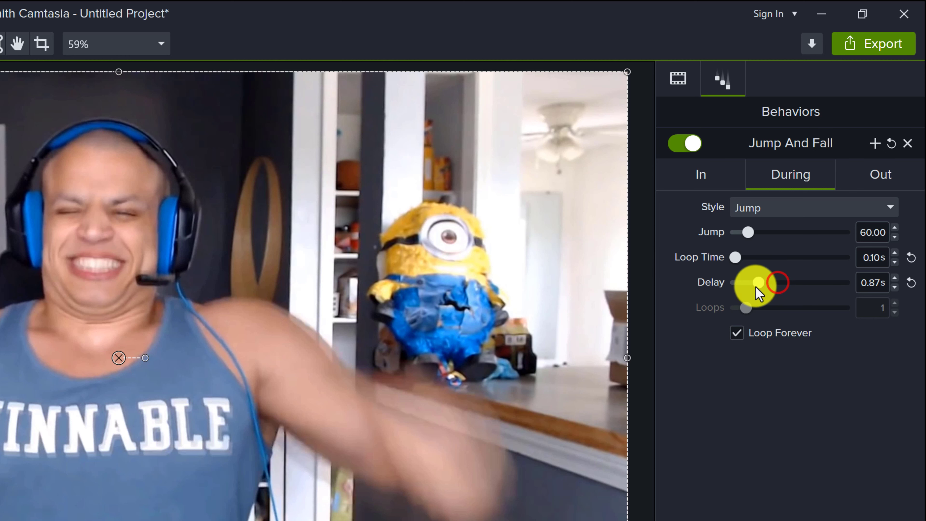
pyautogui.moveTo(756, 289); pyautogui.dragTo(699, 292)
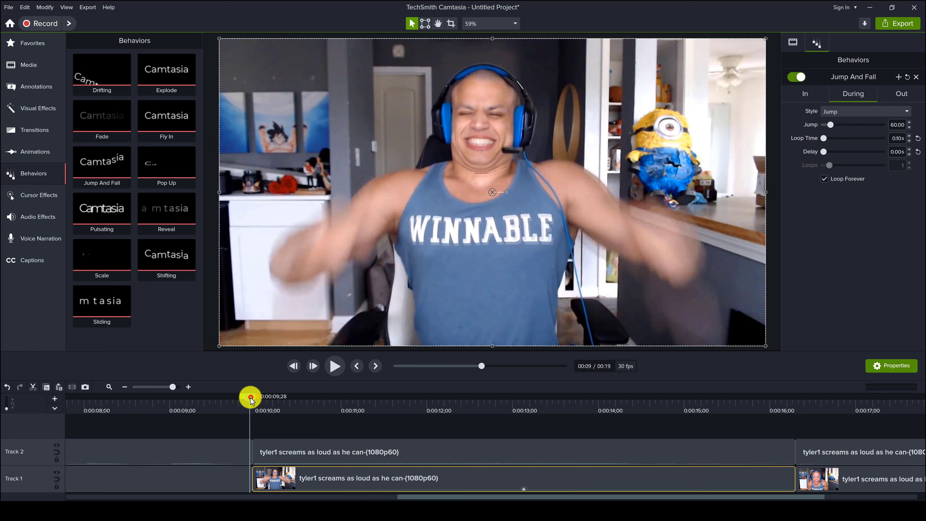
# Play the video from 0:00:06;00 to preview the shake made with the behavior.
pyautogui.moveTo(251, 399); pyautogui.dragTo(70, 412)
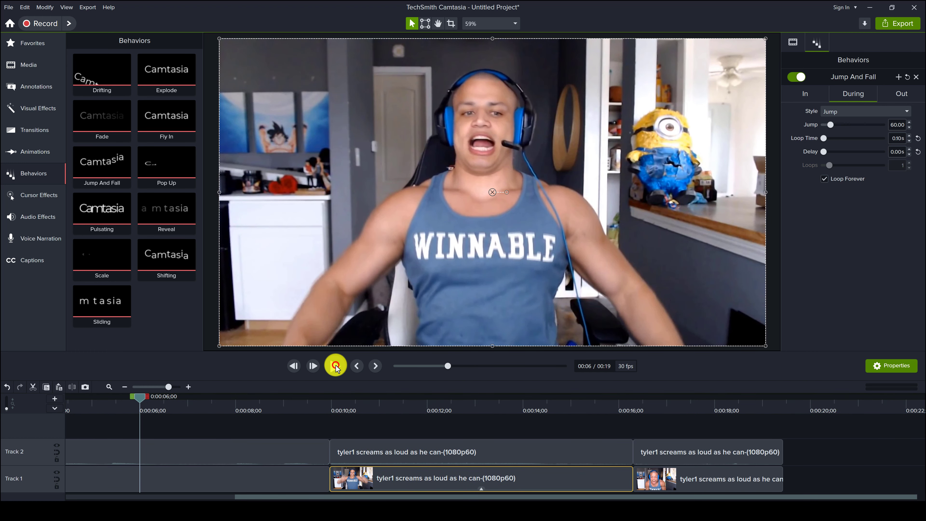
pyautogui.click(336, 366)
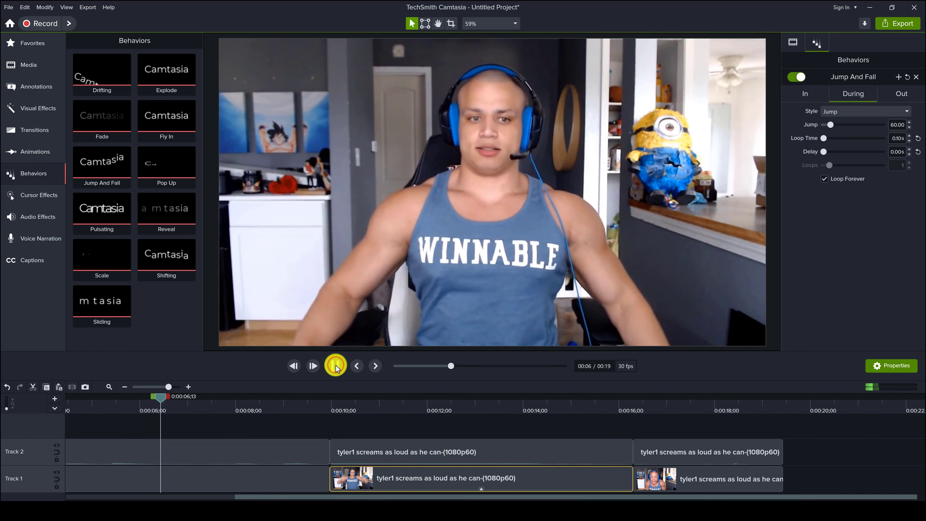